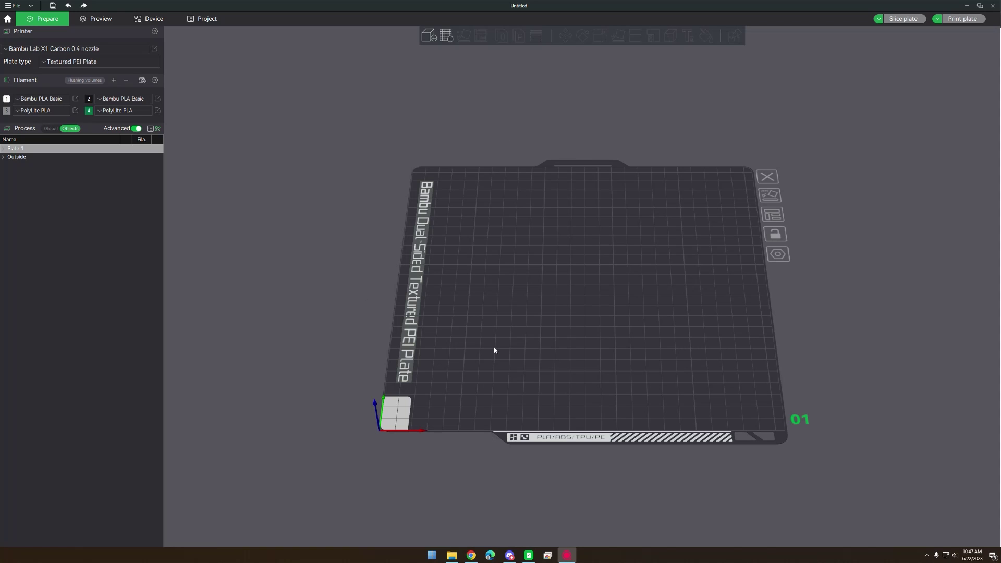
Switch from the empty Bambu Studio plate to the Chrome window on its new tab
mouse_move(471, 556)
left_click(504, 529)
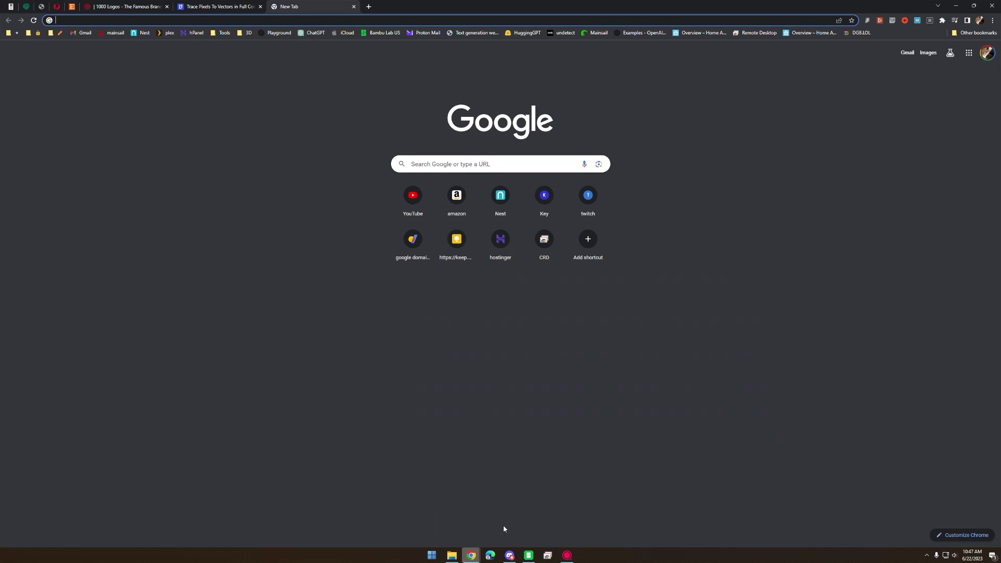
Open a private Chrome window and search Google for 'starbucks logo'
key("ctrl+shift+n")
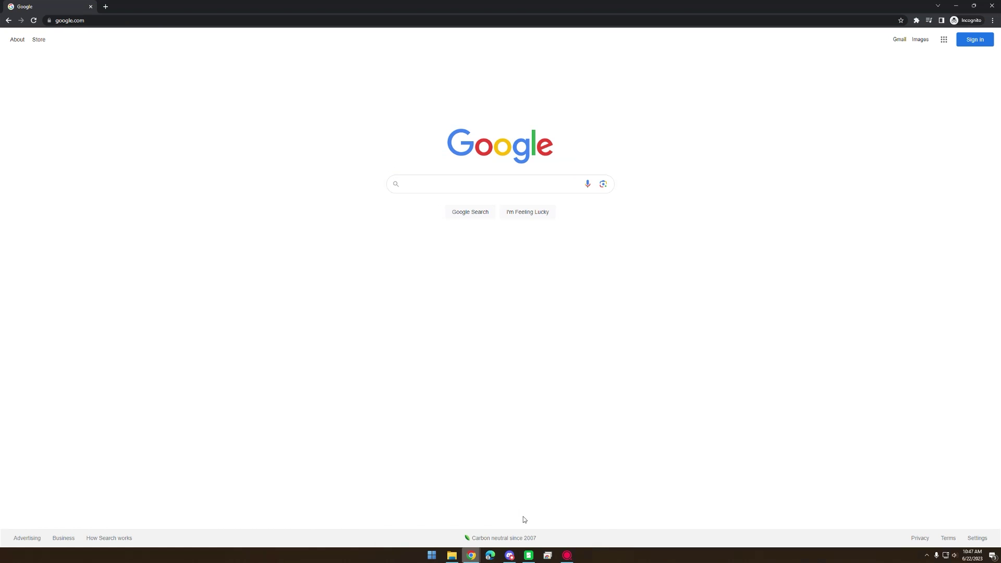
left_click(451, 186)
type("starbucks logo")
key("Return")
Open the 1000 Logos Starbucks result and go to its all-PNG downloads page
scroll(228, 199, "down", 3)
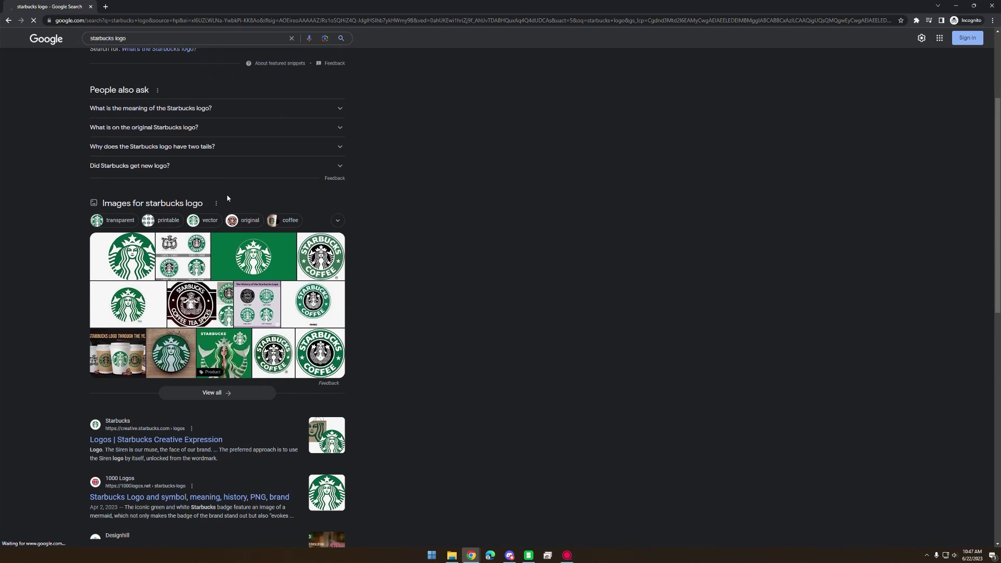
scroll(228, 198, "down", 3)
left_click(154, 300)
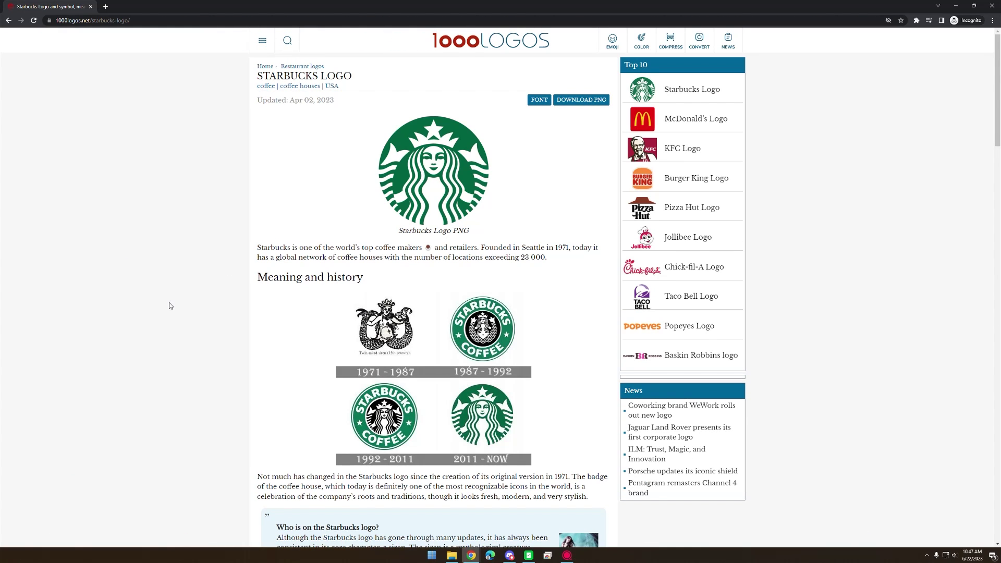
left_click(578, 101)
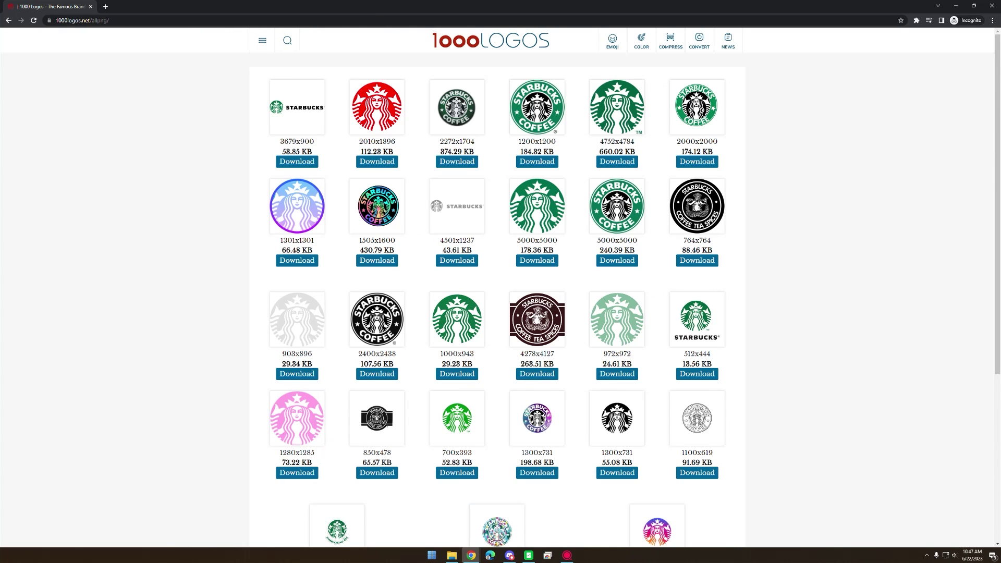
Download the 5000x5000 green Starbucks logo PNG into the Downloads folder
left_click(531, 261)
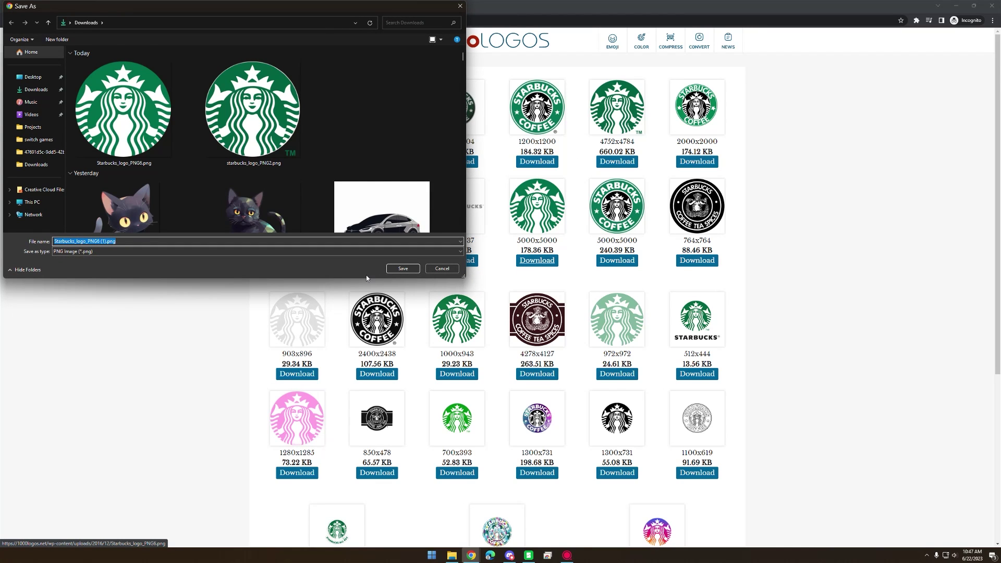
left_click(397, 269)
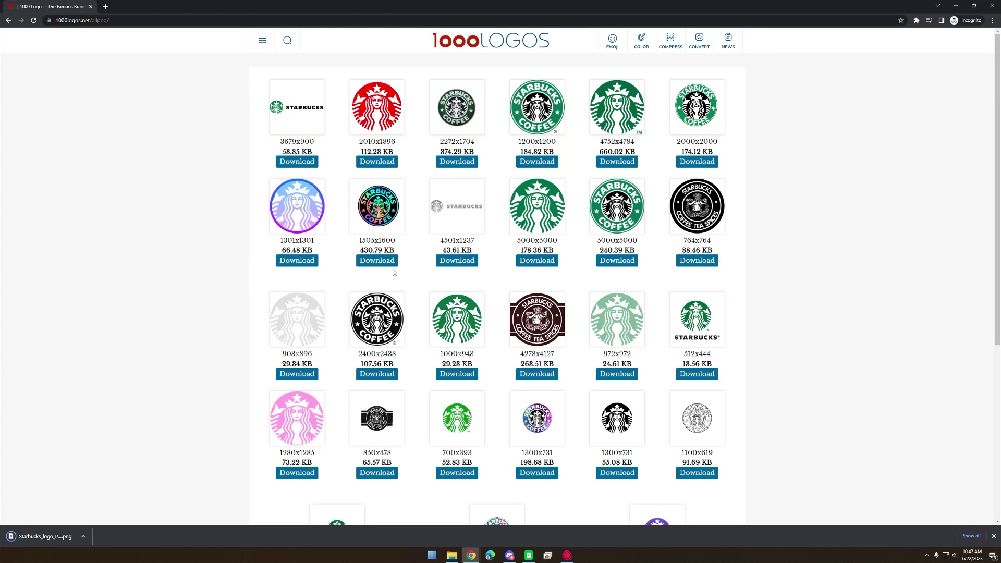
Go to vectorizer.ai in a new tab, upload the Starbucks PNG and accept the pre-crop
left_click(102, 6)
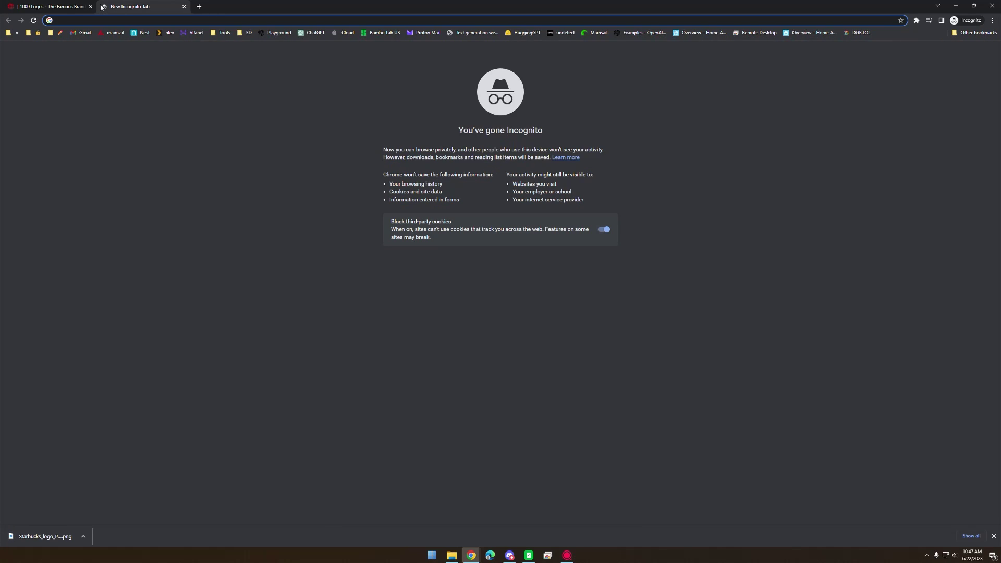
type("vew")
key("BackSpace")
type("ctorizer.ai")
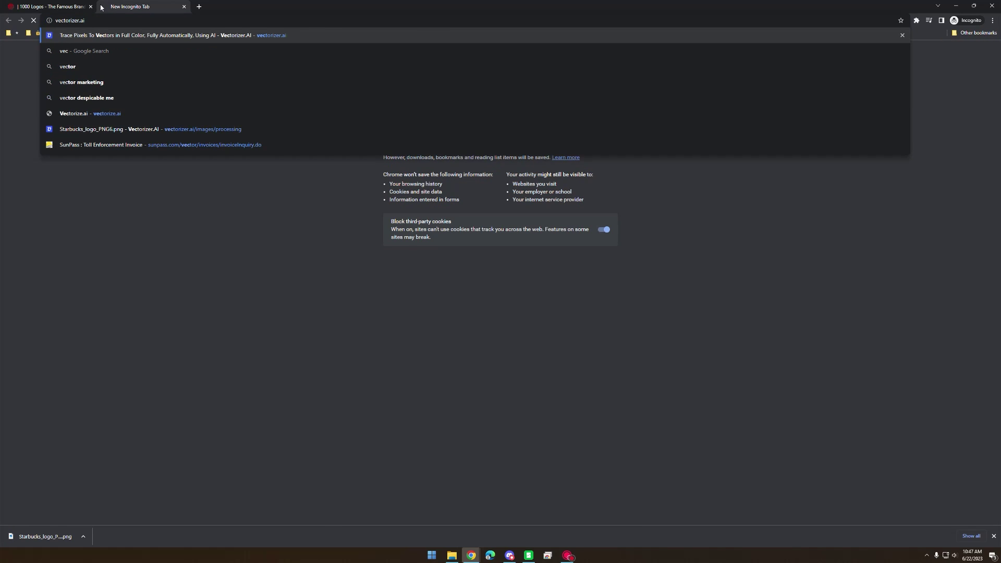
key("Return")
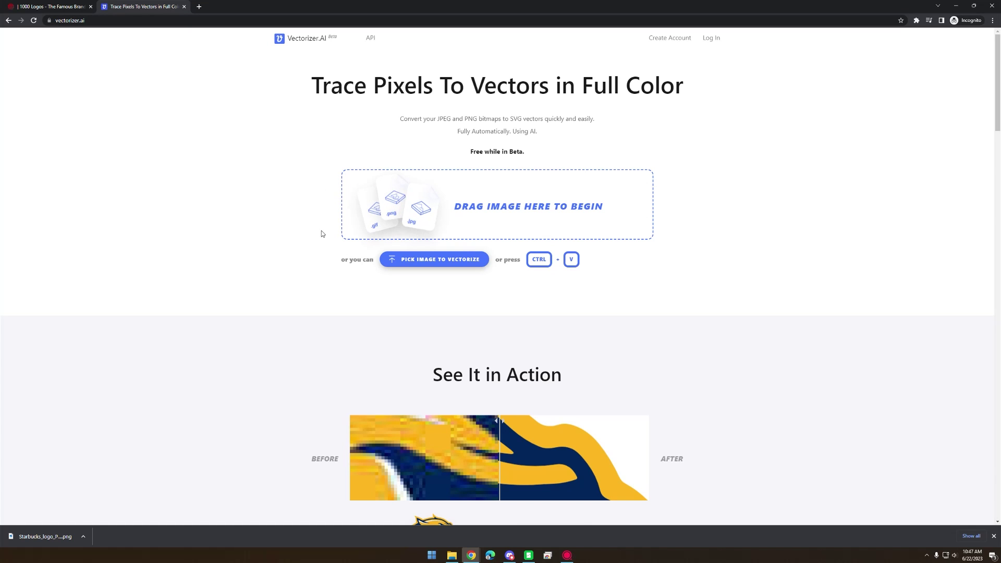
left_click_drag(61, 538, 439, 231)
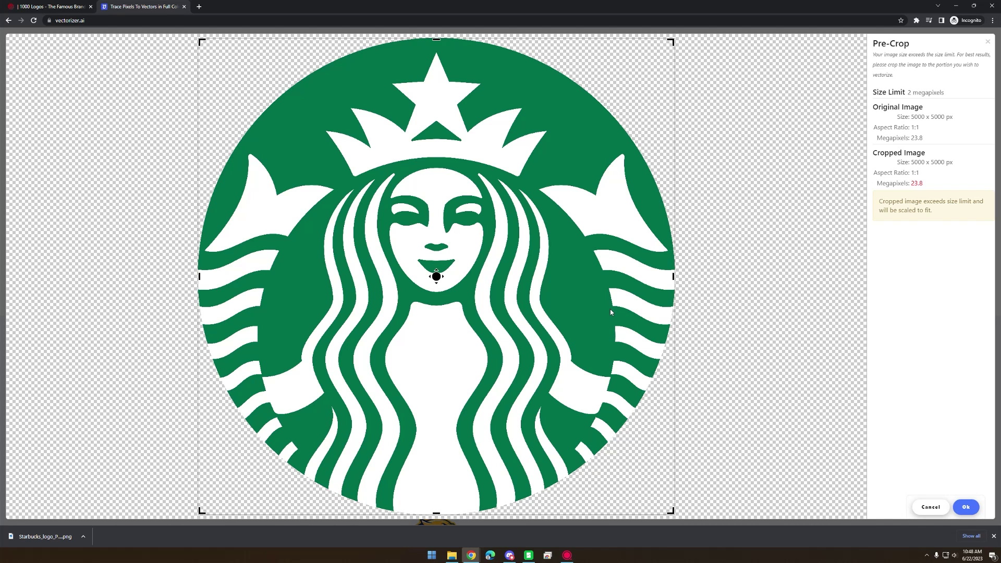
left_click(966, 507)
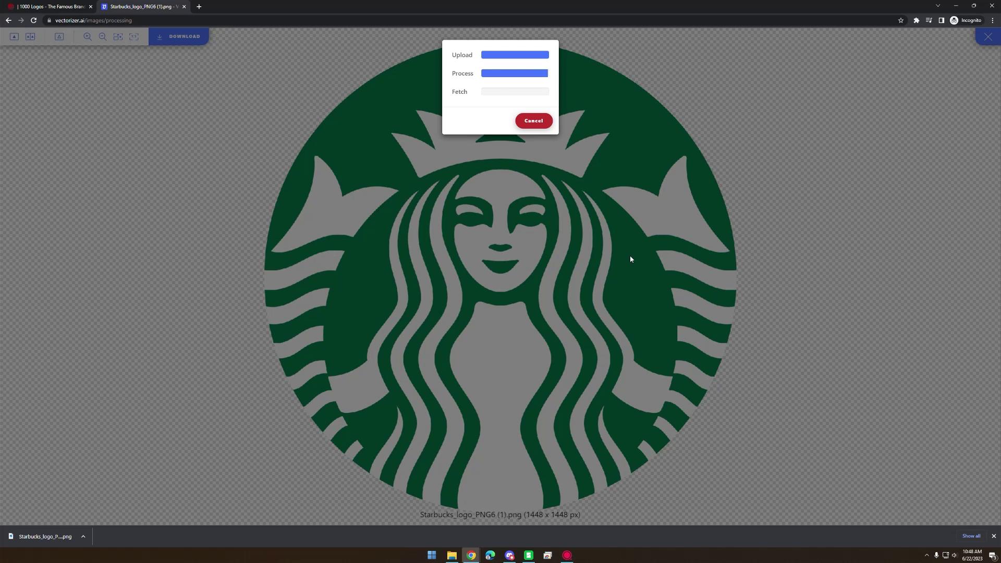
Zoom in and out to compare the vectorized Starbucks logo with the original
scroll(630, 256, "up", 5)
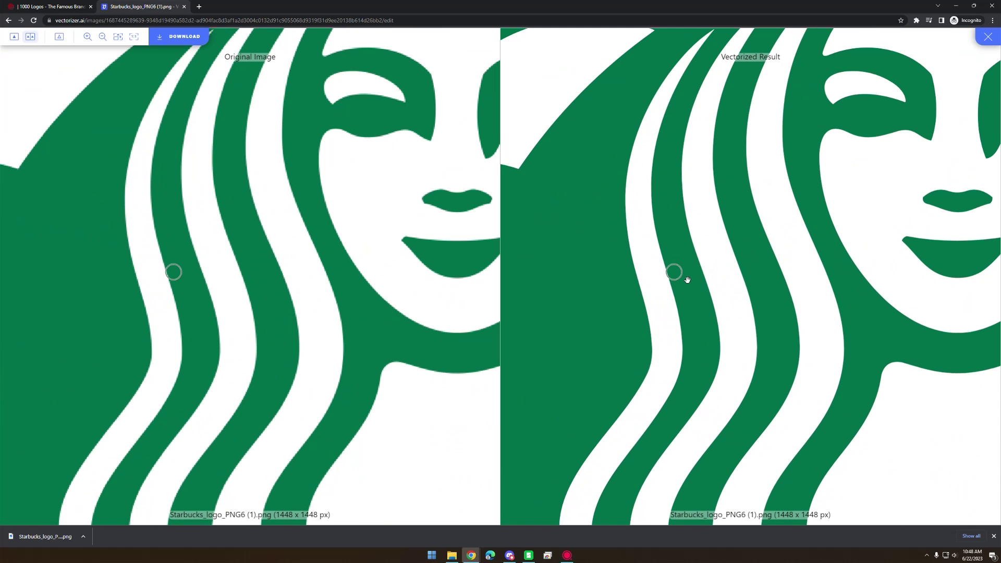
scroll(883, 272, "up", 5)
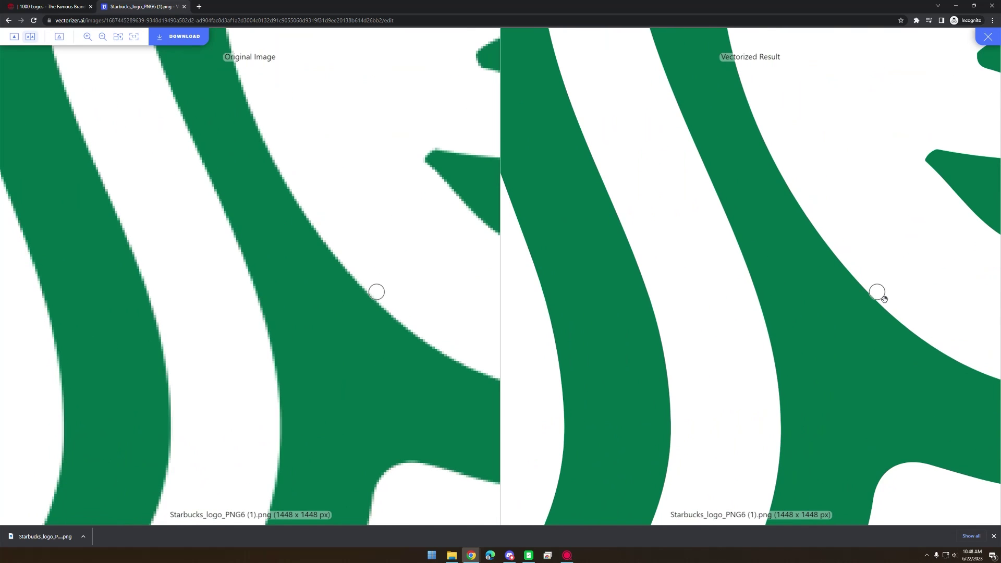
scroll(877, 293, "down", 6)
scroll(866, 303, "down", 5)
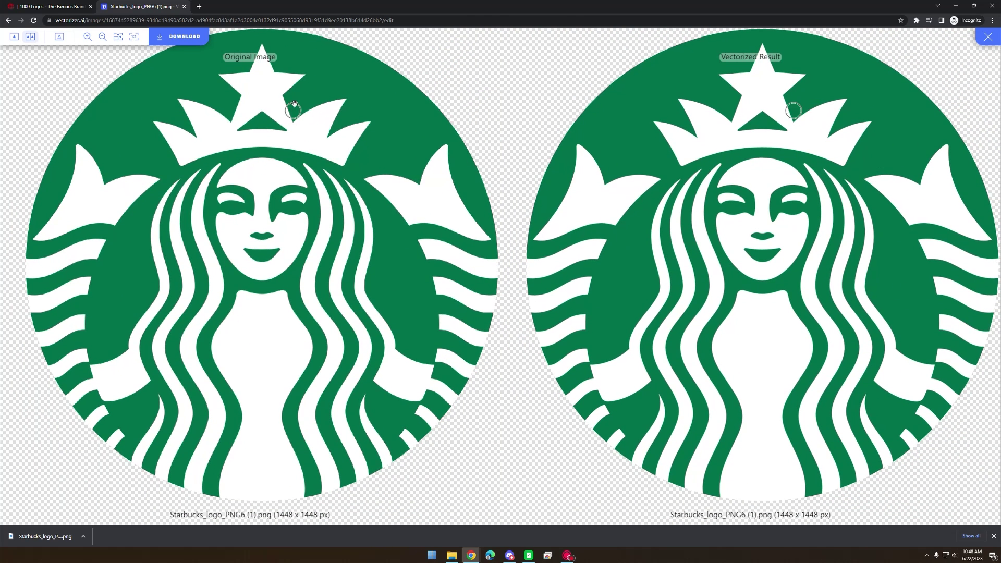
Save the vectorized logo as an SVG in Downloads and return to Bambu Studio
left_click(180, 36)
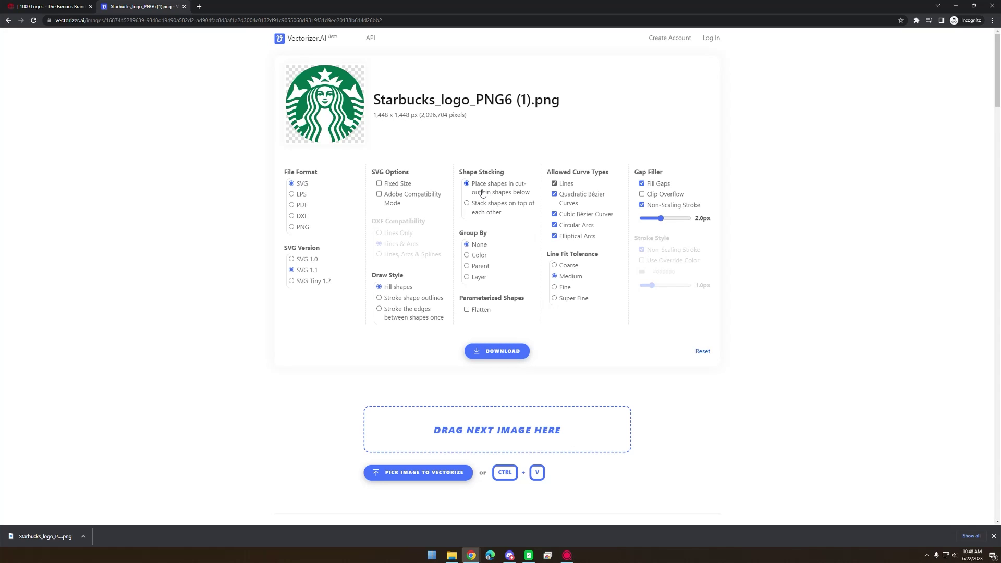
left_click(498, 351)
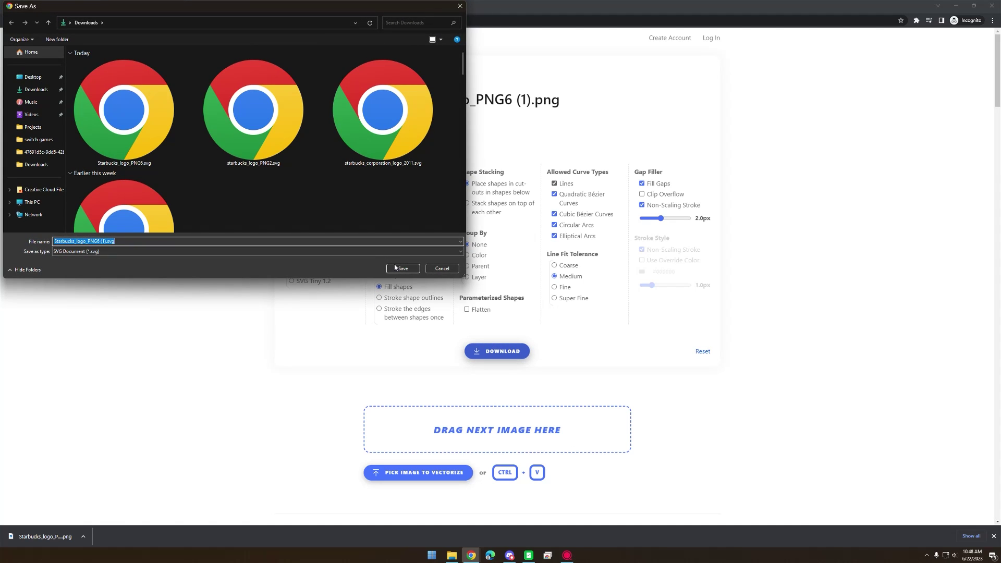
left_click(398, 269)
left_click(531, 555)
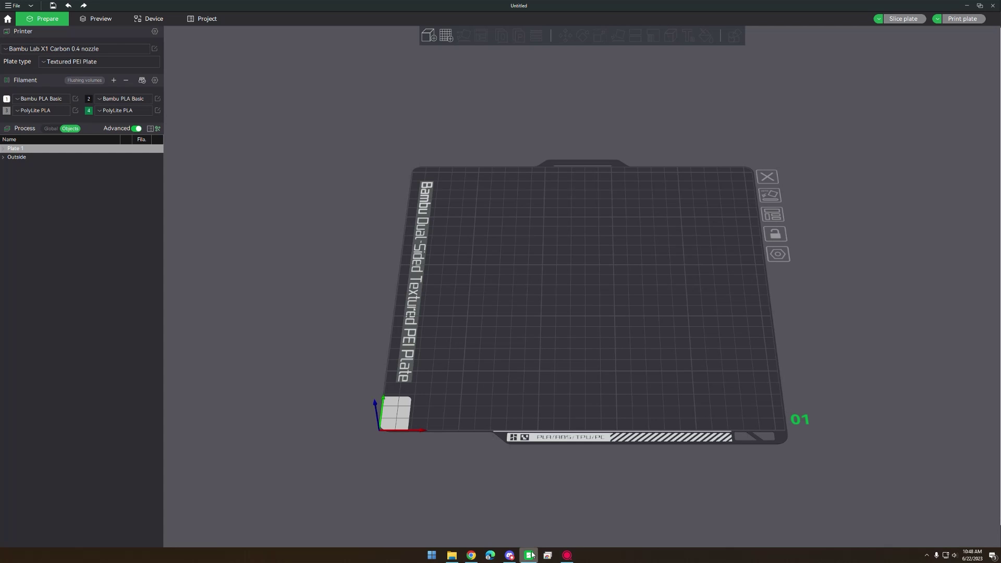
Import Starbucks_logo_PNG6 (1).svg from Downloads onto the build plate
left_click(430, 36)
left_click(142, 73)
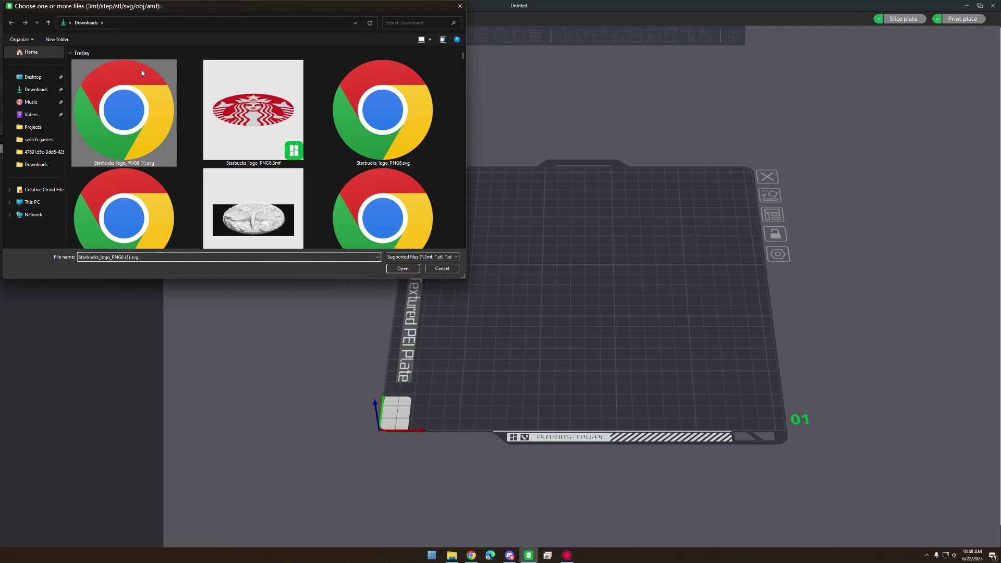
left_click(411, 269)
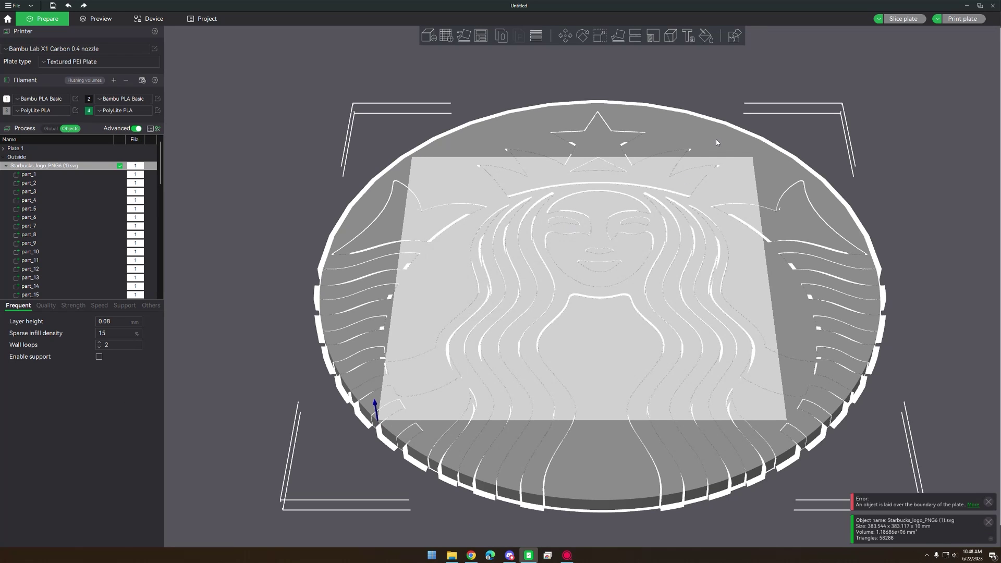
Scale the logo uniformly to 100 mm wide
left_click(601, 36)
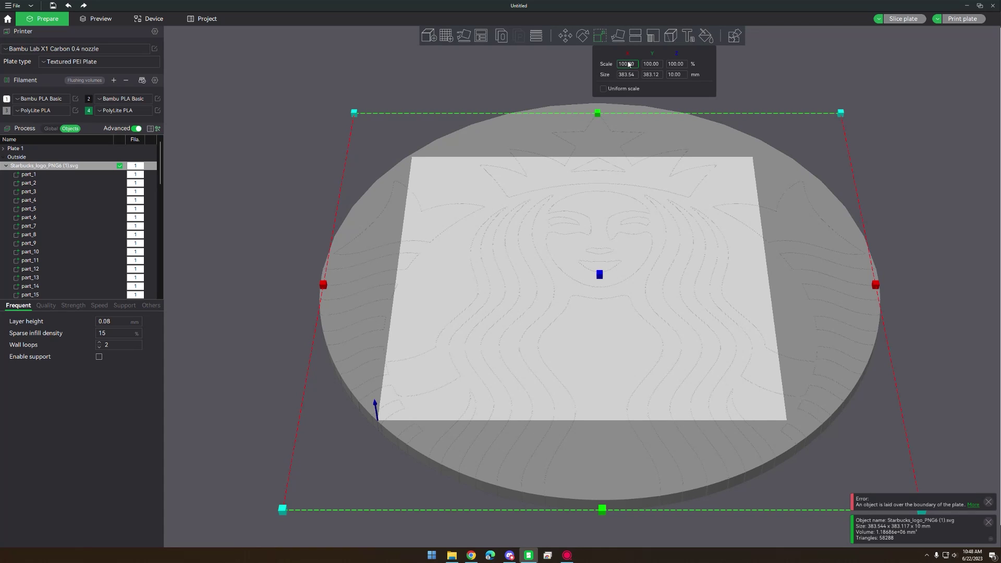
left_click(622, 88)
left_click(625, 74)
type("100")
key("Return")
With proportions unlocked, flatten the disc to 0.4 mm thick and view it from above
left_click(630, 89)
left_click(676, 75)
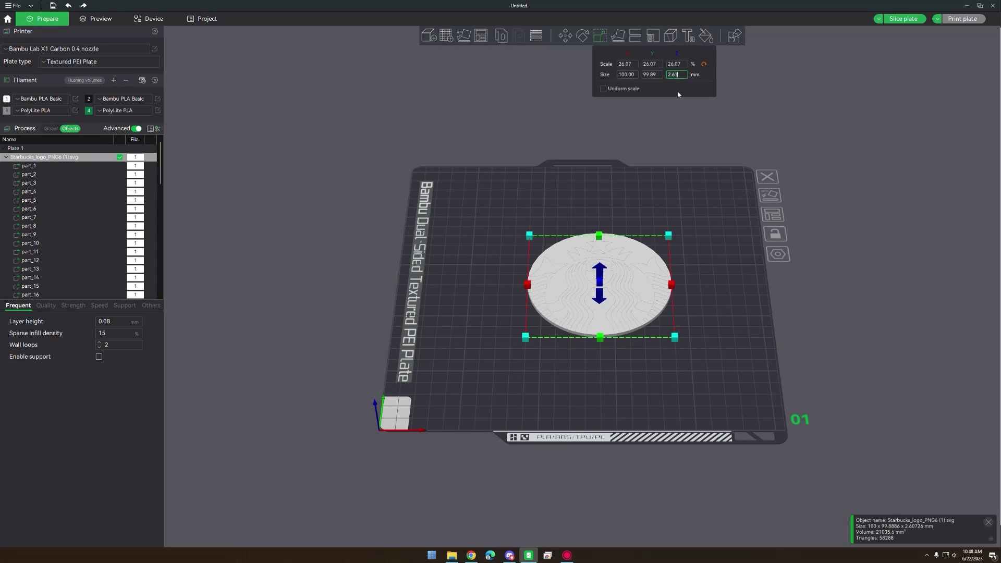
key("BackSpace")
key("BackSpace")
key("BackSpace")
key("BackSpace")
type("0.4")
key("Return")
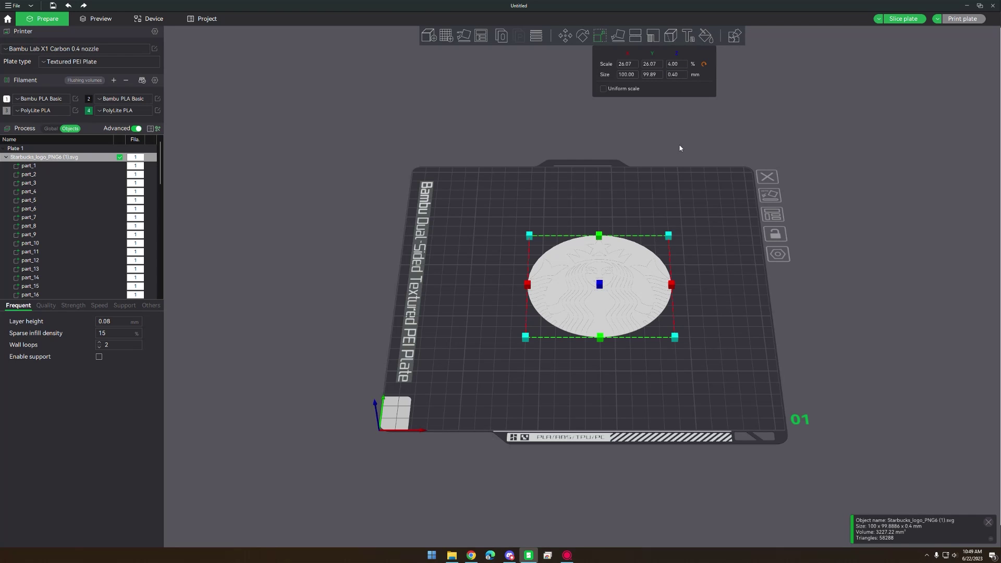
left_click(687, 264)
scroll(697, 311, "up", 5)
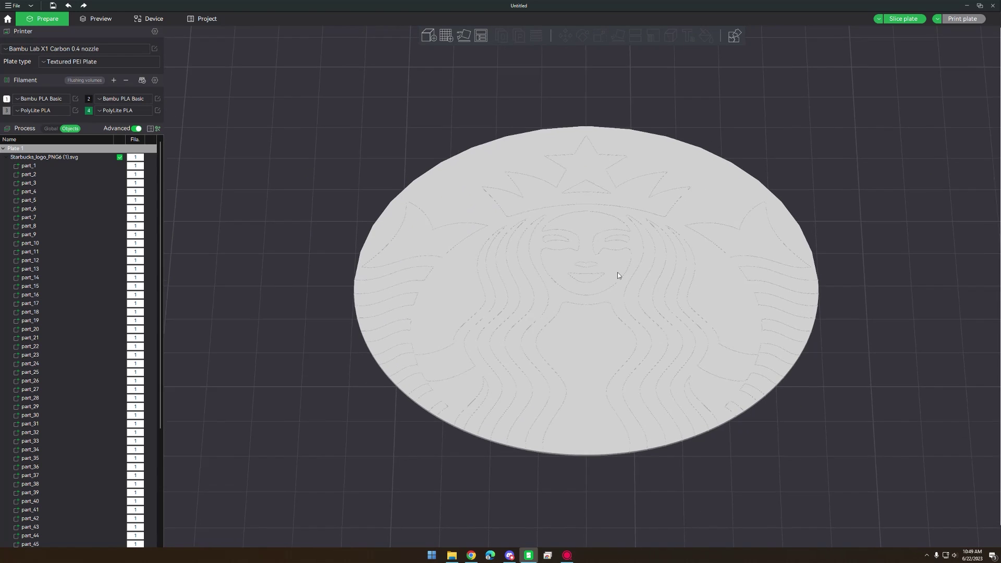
left_click(597, 284)
left_click_drag(542, 157, 527, 139)
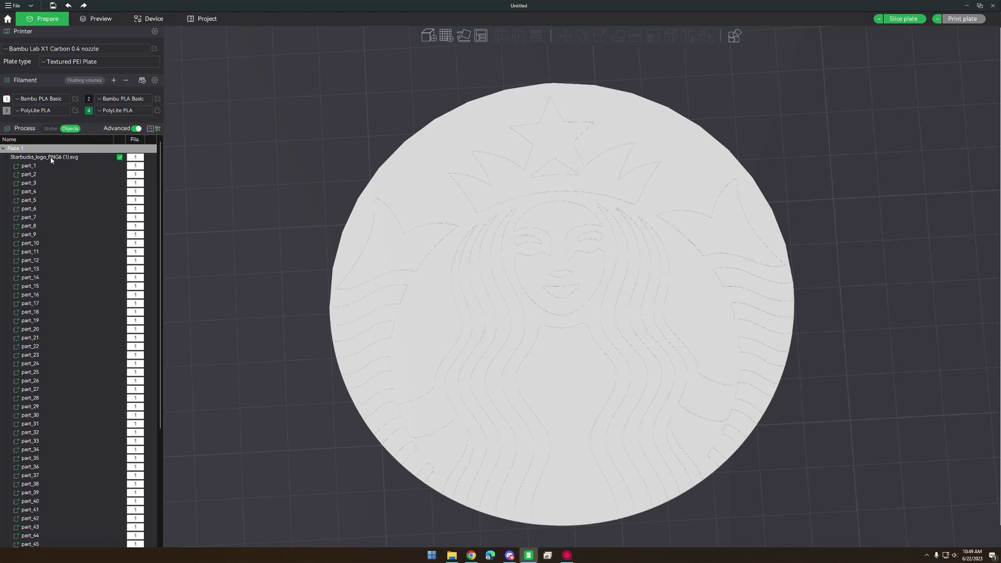
left_click(29, 166)
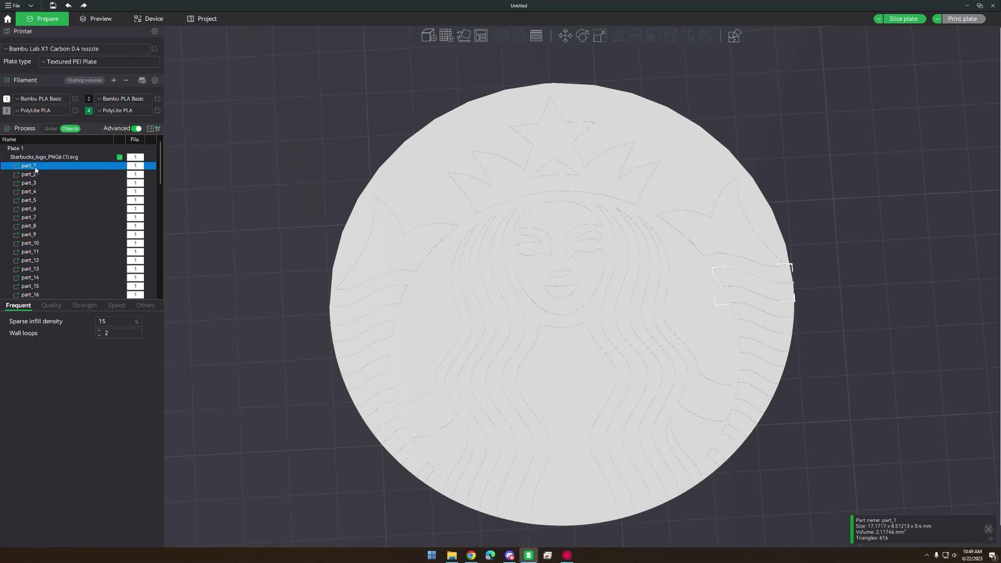
left_click(50, 129)
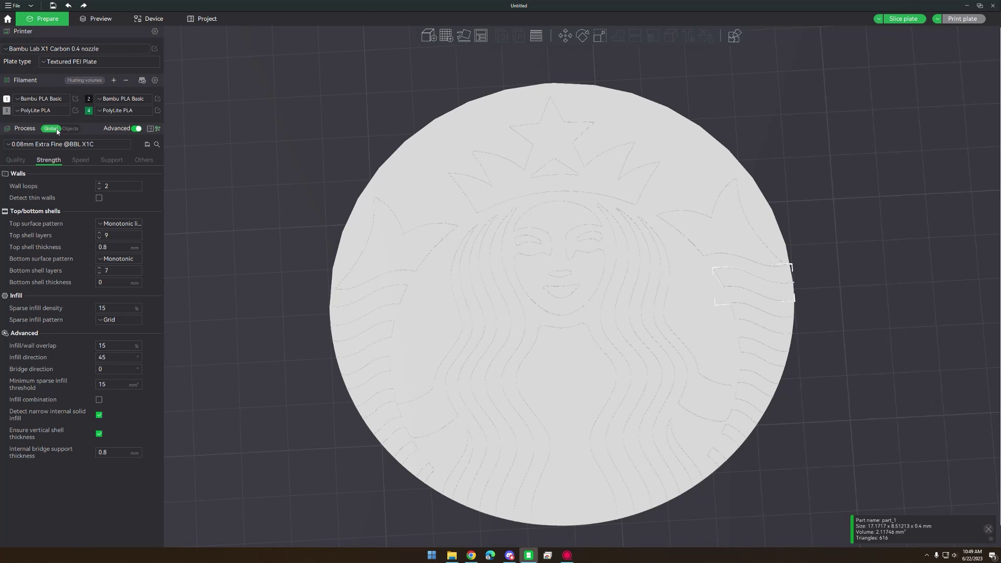
left_click(70, 129)
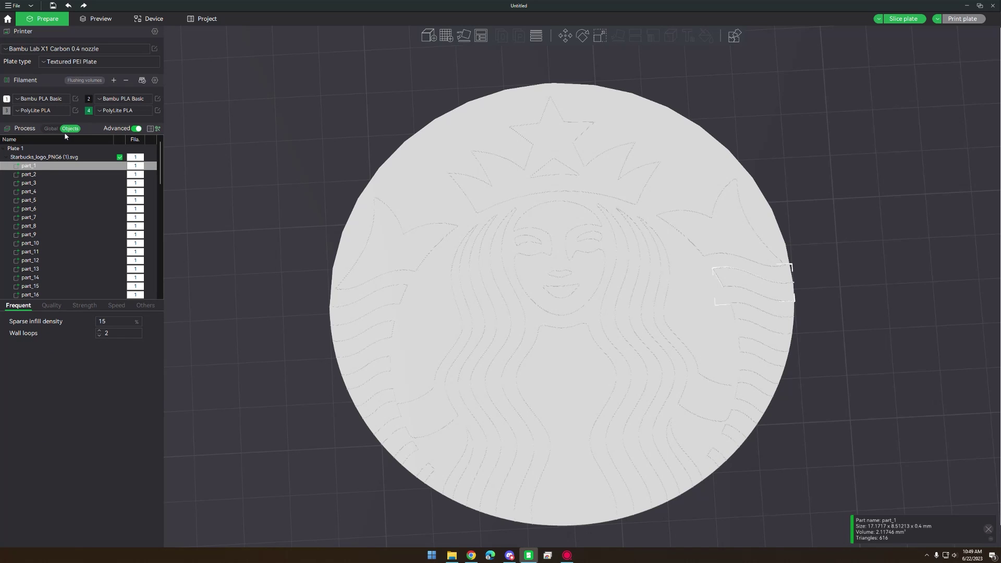
left_click(35, 157)
left_click(28, 166)
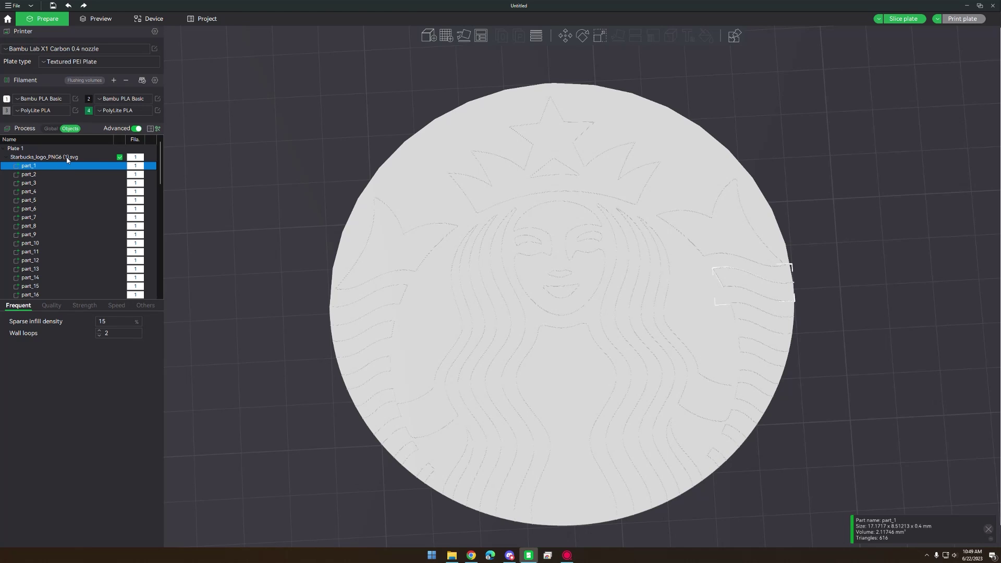
Assign green filament 4 to background parts part_31 and part_33
key("Down")
key("Down")
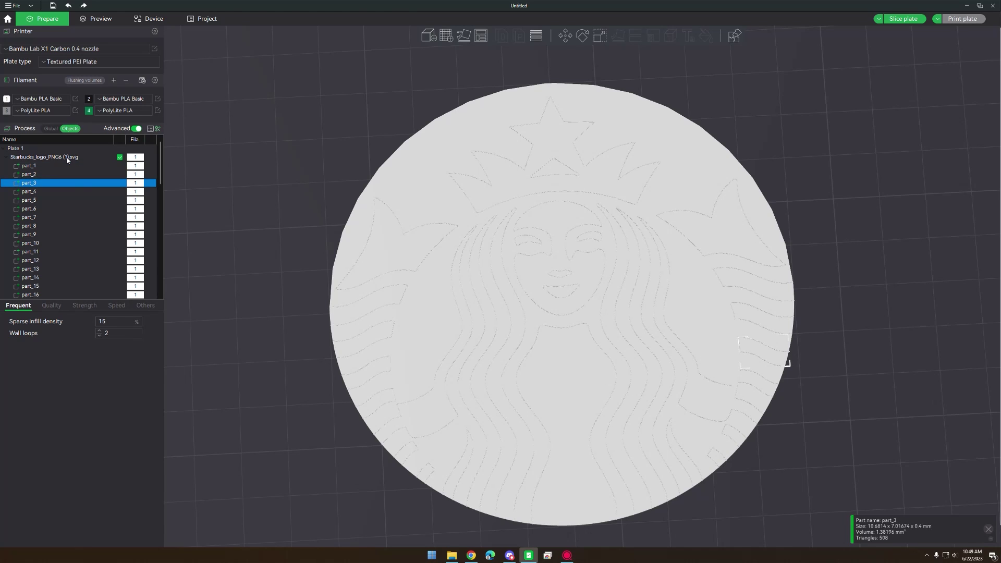
key("Down")
key("Down")
key("Down")
key("Down")
key("Down")
key("Down")
key("Down")
key("Down")
key("Down")
key("Down")
key("Down")
key("Down")
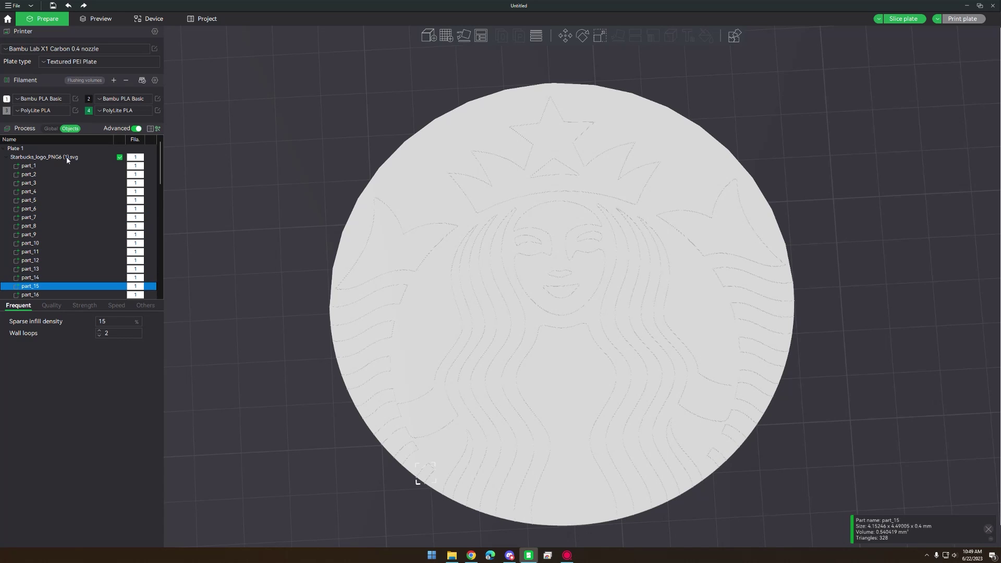
key("Down")
key("Down")
key("Down")
key("Down")
key("Down")
key("Down")
key("Down")
key("Down")
key("Down")
key("Down")
key("Down")
key("Down")
key("Down")
key("Down")
key("Down")
key("Down")
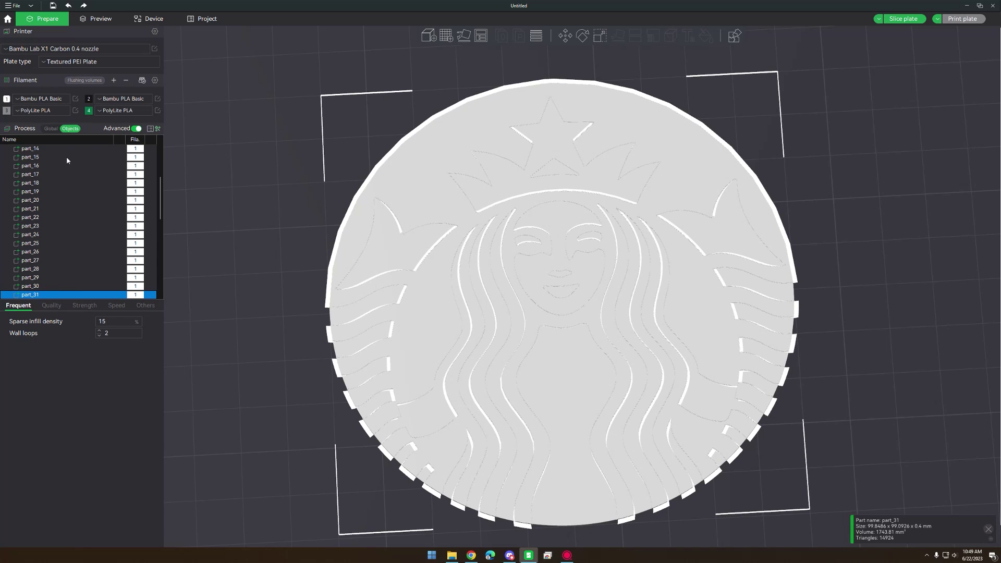
key("4")
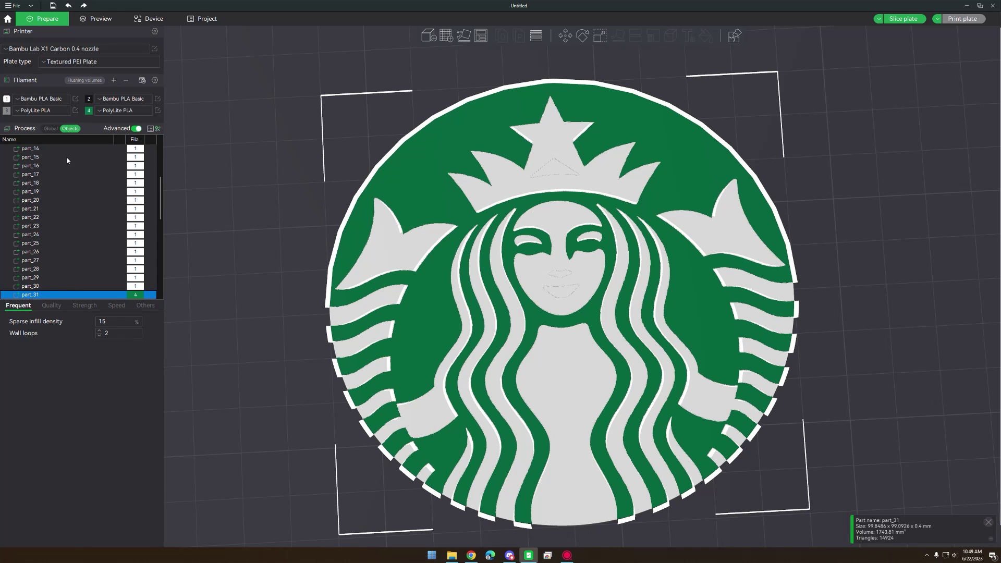
key("Down")
key("Down")
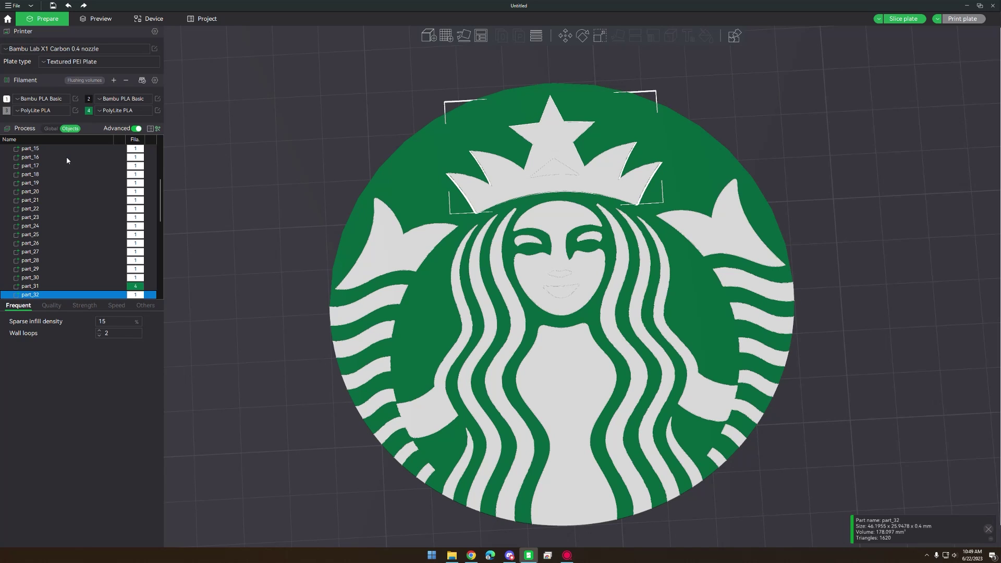
key("4")
Give part_45 and part_48 the green filament 4 as well
key("Down")
key("Down")
key("Down")
key("Down")
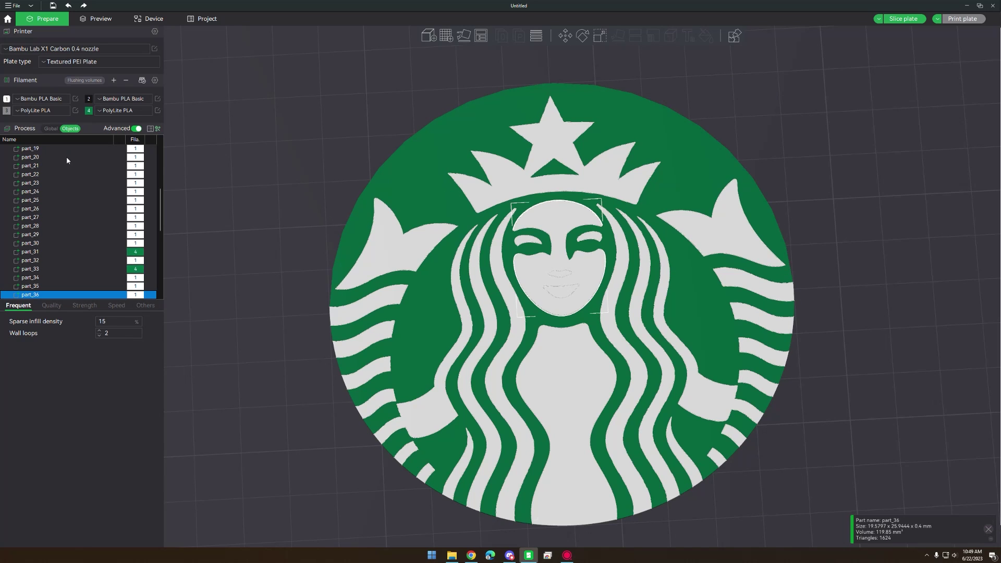
key("Down")
key("Down")
key("Down")
key("Down")
key("Down")
key("Down")
key("Down")
key("Down")
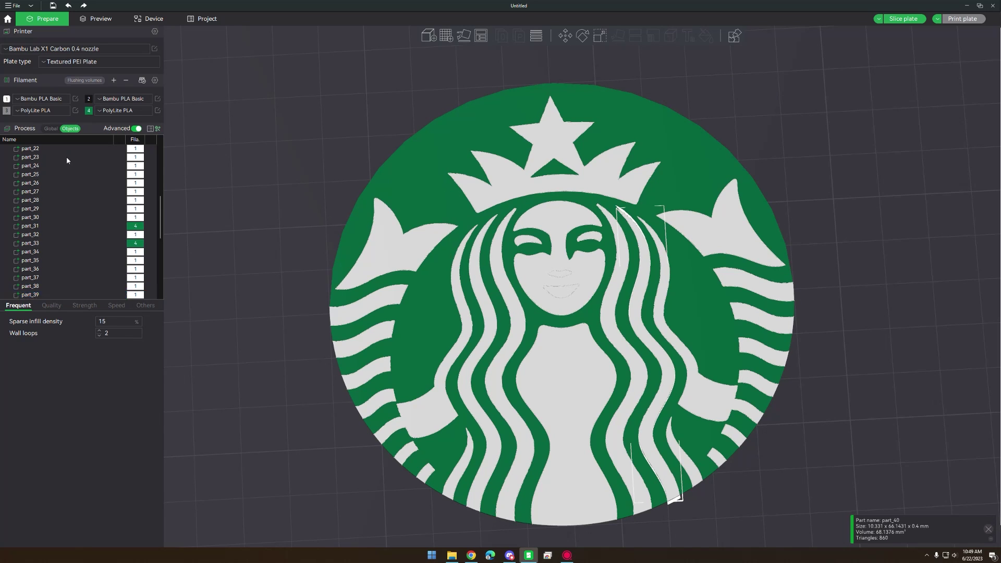
key("4")
key("Down")
key("Down")
key("Down")
key("Down")
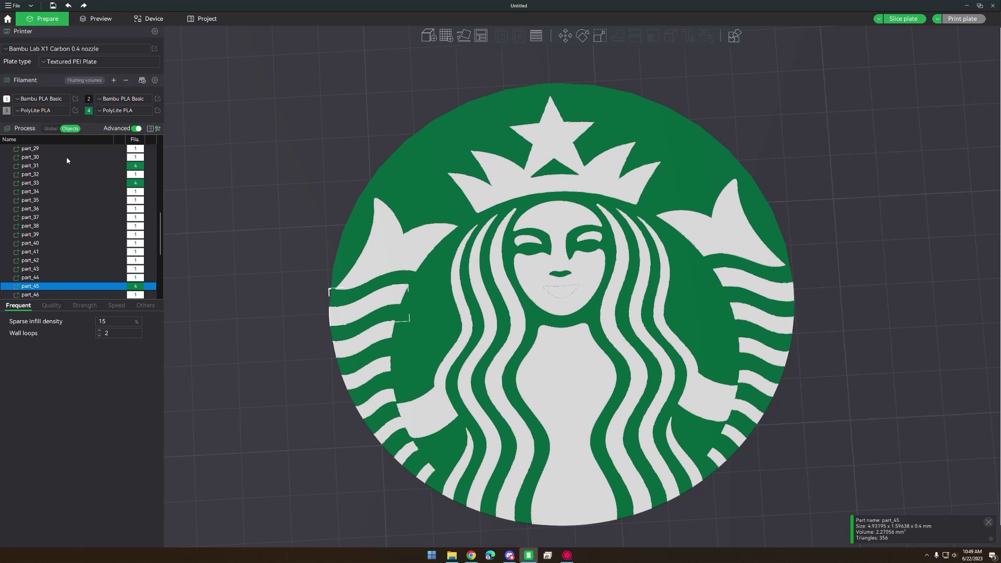
key("Up")
key("4")
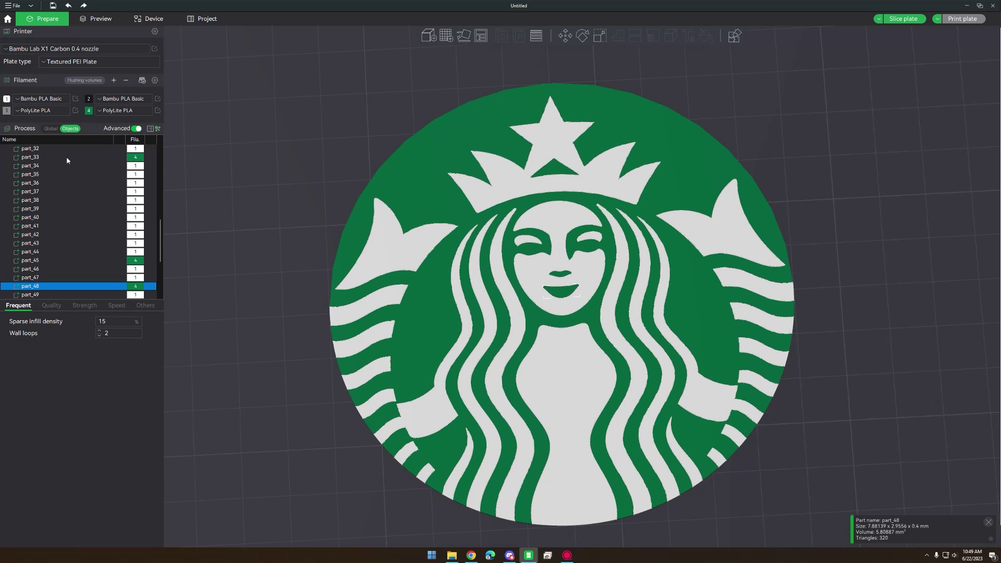
left_click(803, 198)
Flip the logo disc over with Lay on Face, resting it on its top face
scroll(801, 323, "down", 5)
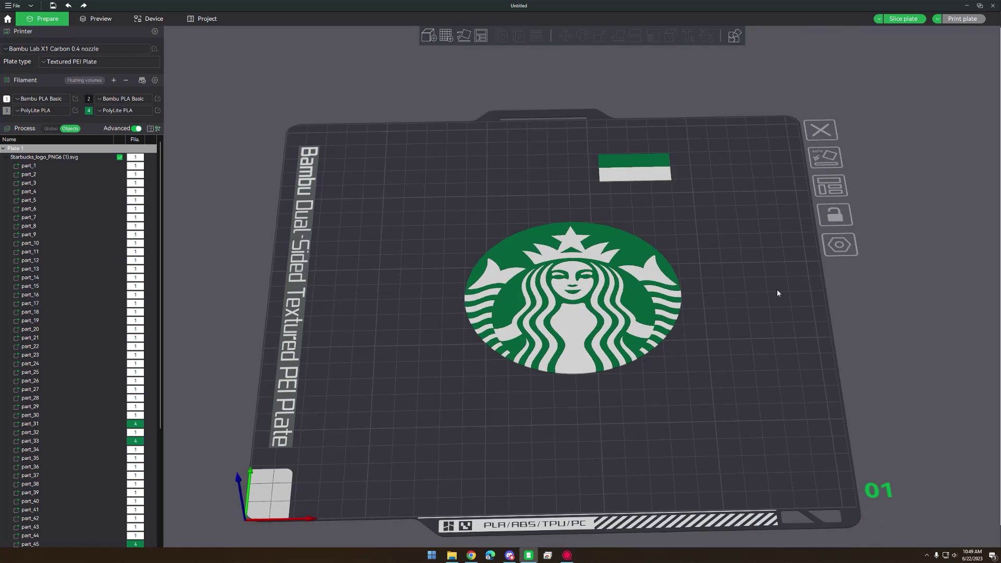
left_click(634, 306)
scroll(635, 310, "up", 5)
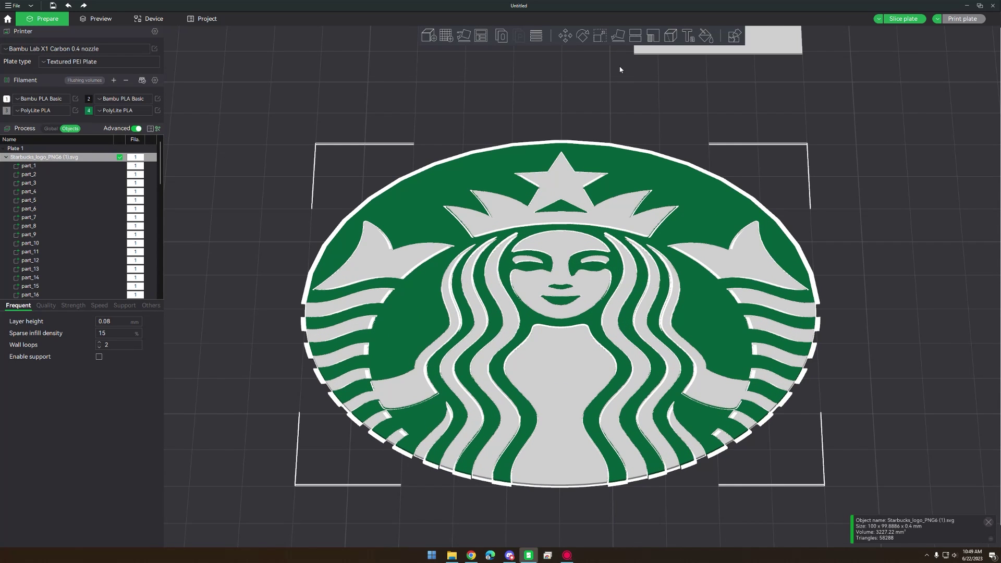
left_click(620, 32)
left_click(603, 243)
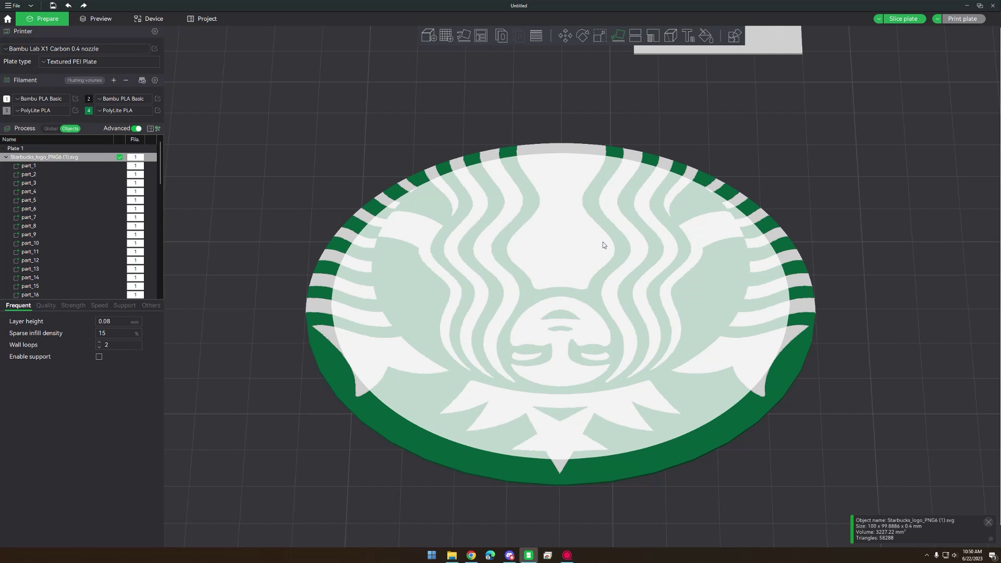
left_click(319, 201)
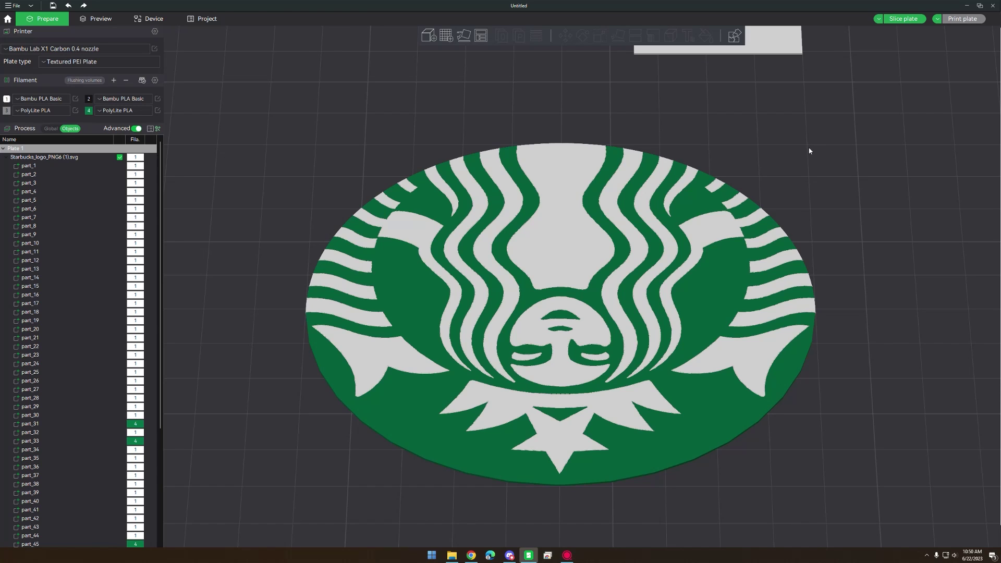
left_click(55, 130)
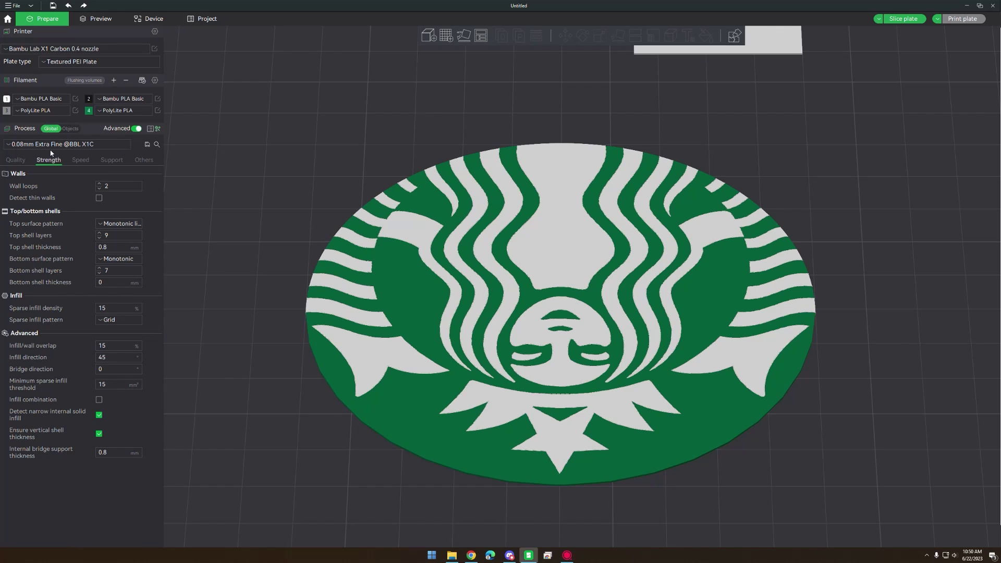
left_click(50, 148)
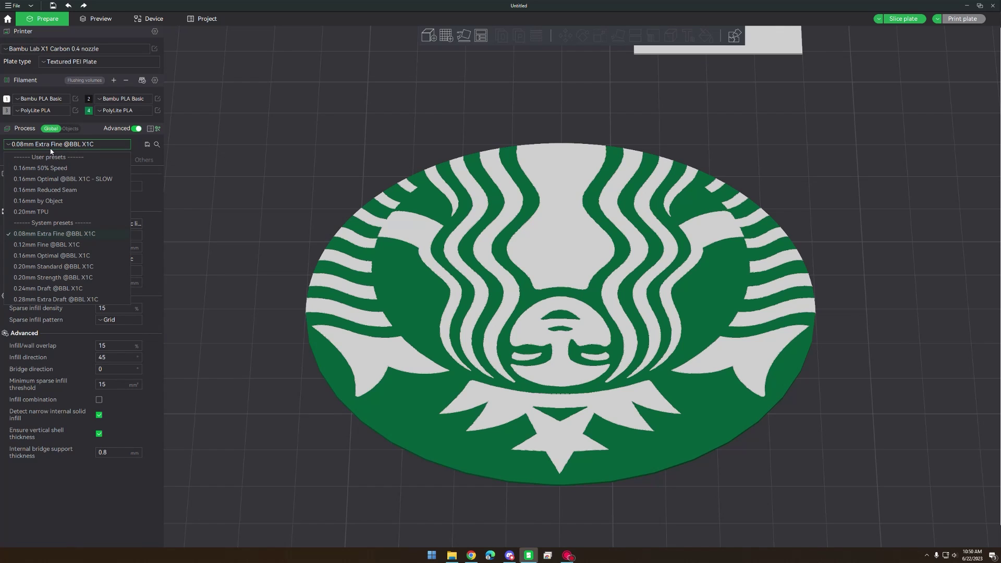
left_click(42, 272)
left_click(895, 19)
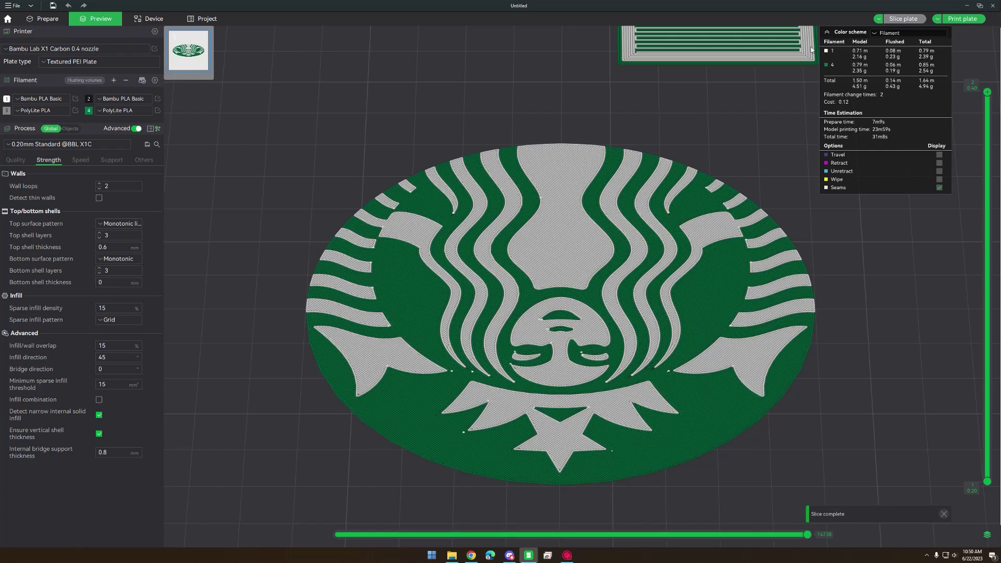
left_click_drag(870, 24, 637, 133)
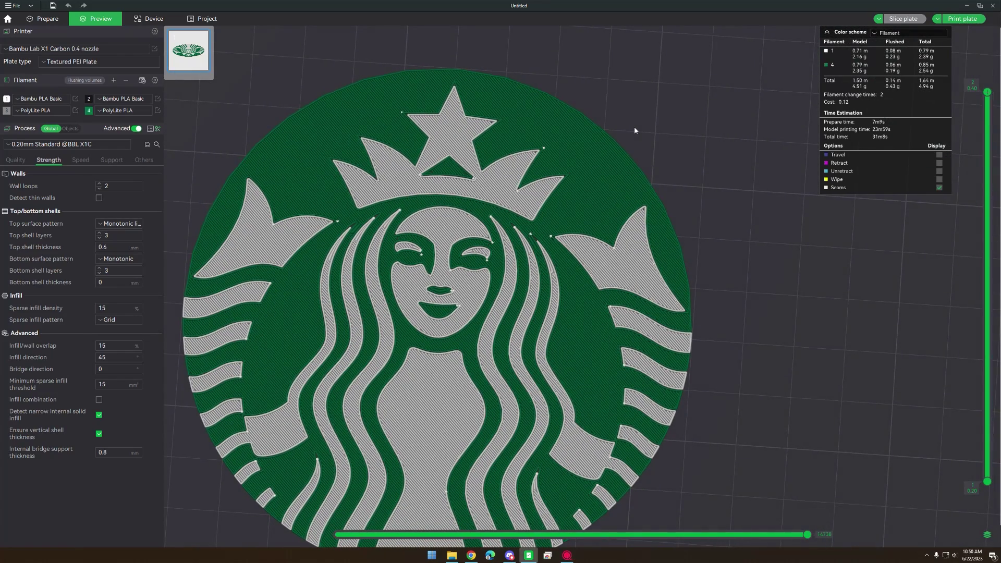
Scrub layer 1's toolpath playback from move 1920 to move 4949 alongside its G-code
left_click_drag(636, 121, 563, 214)
scroll(520, 208, "down", 2)
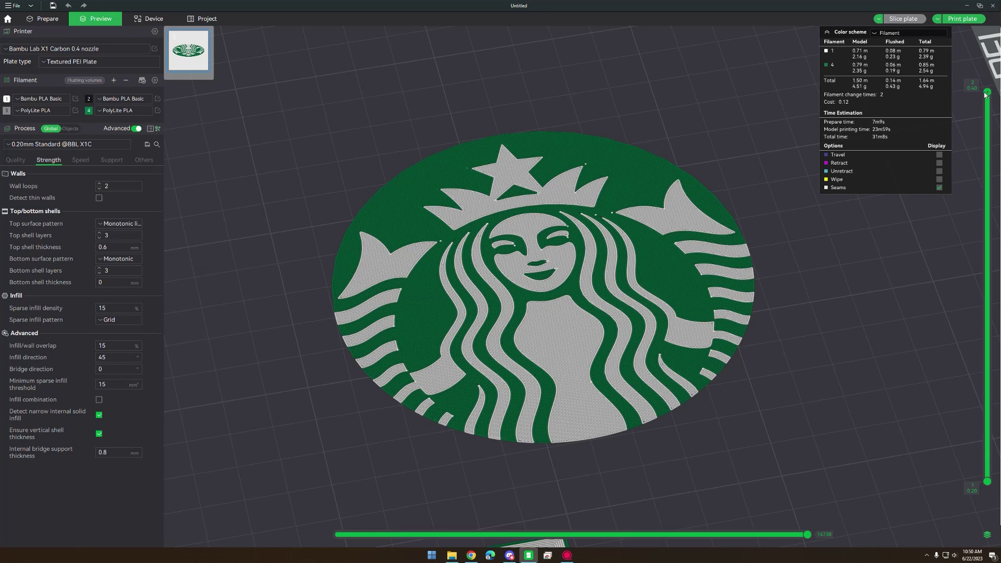
scroll(984, 271, "down", 1)
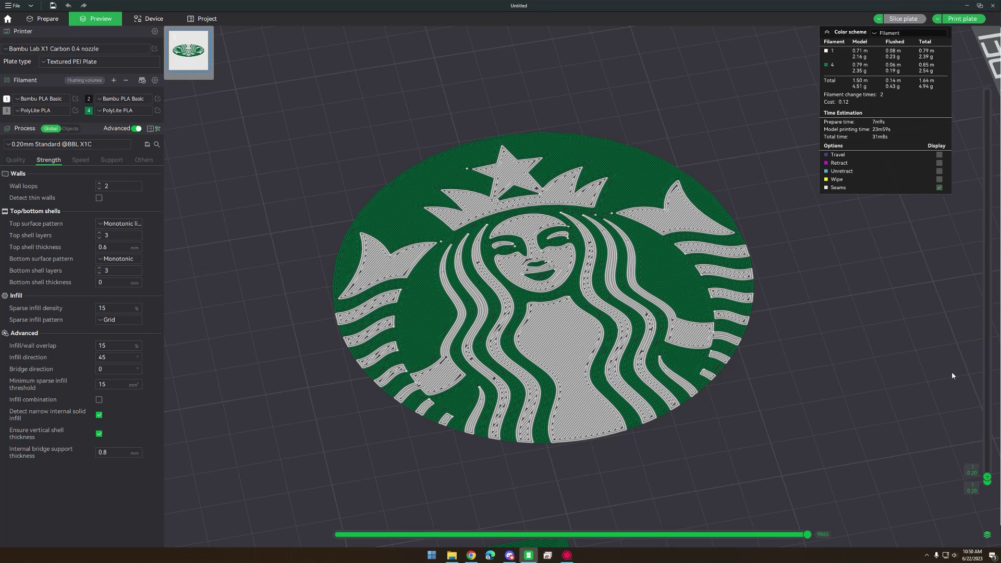
left_click_drag(807, 534, 429, 535)
left_click_drag(432, 498, 879, 430)
scroll(989, 293, "up", 1)
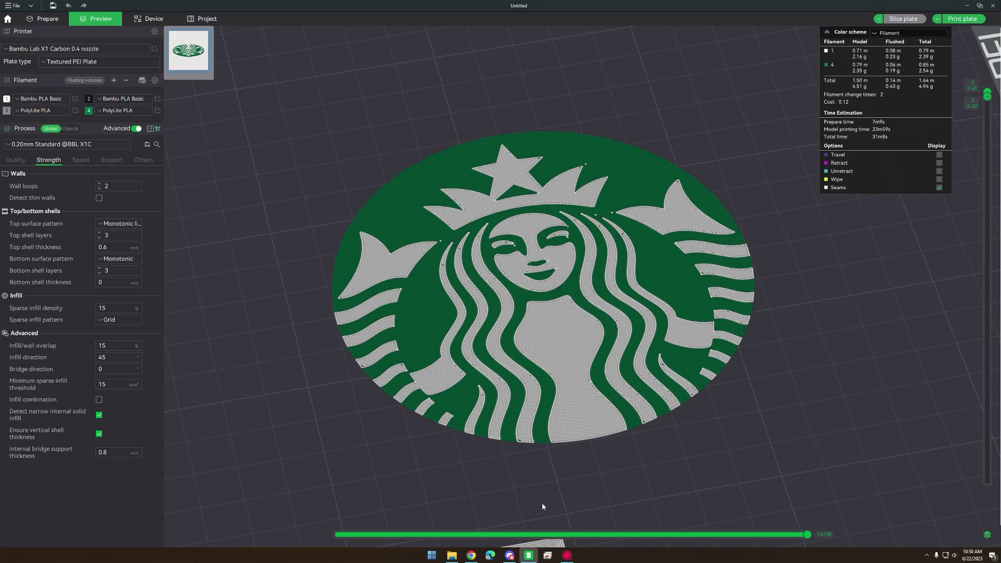